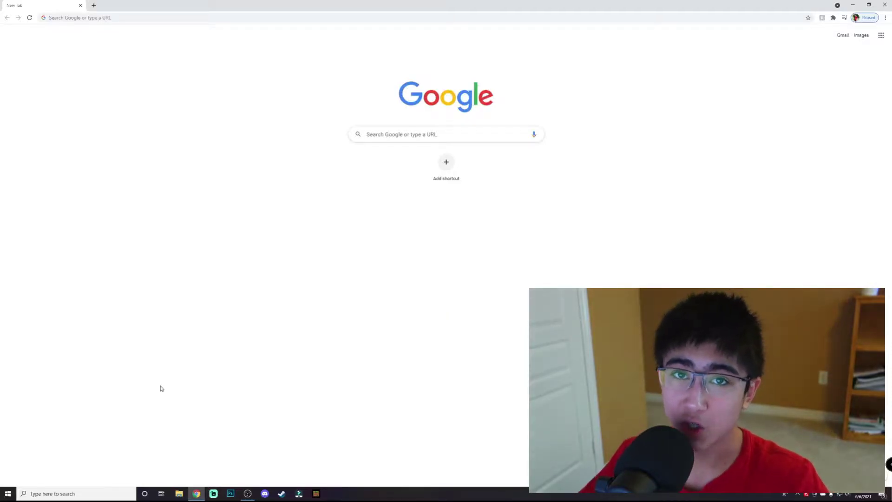
- Search Google Images for 'Cool Chrome icons png'
{"action": "left_click", "coordinate": [108, 17]}
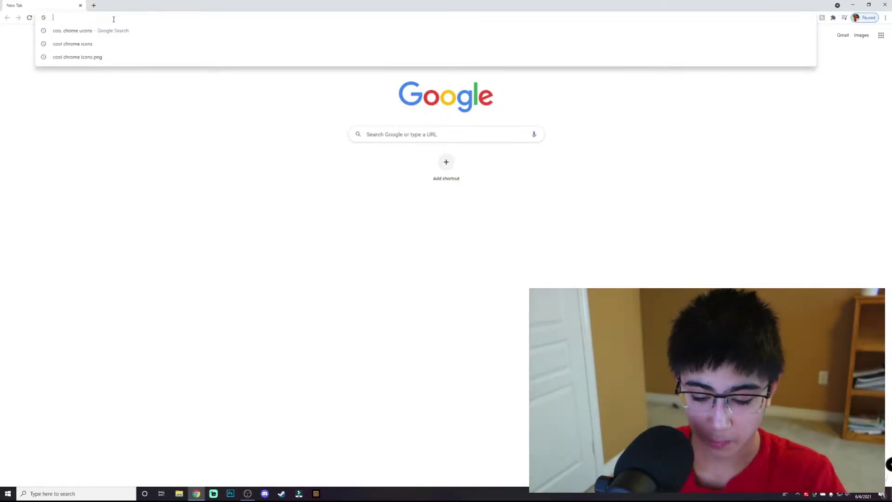
{"action": "type", "text": "Cool Chrio"}
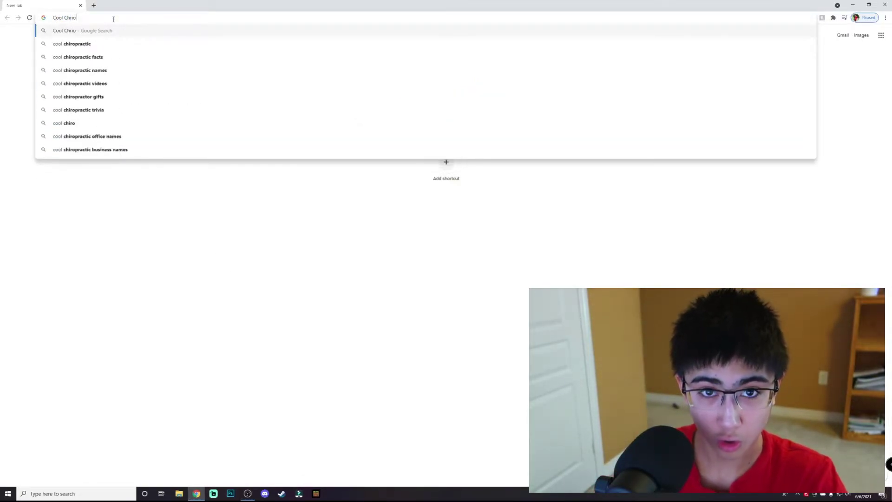
{"action": "key", "text": "BackSpace"}
{"action": "key", "text": "BackSpace"}
{"action": "type", "text": "ome icons"}
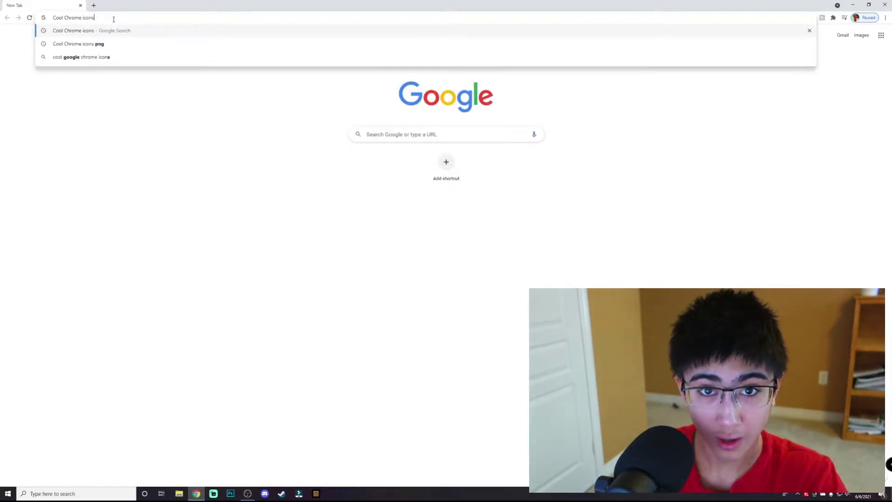
{"action": "type", "text": " png"}
{"action": "key", "text": "Return"}
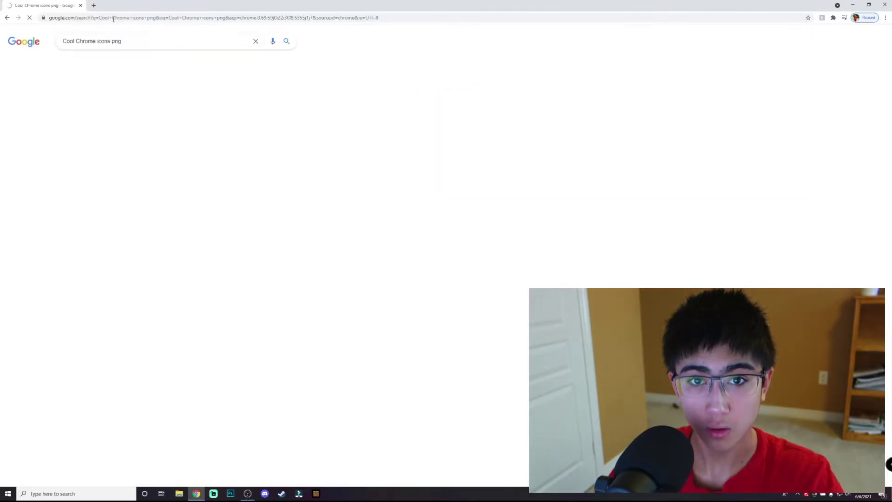
{"action": "left_click", "coordinate": [98, 64]}
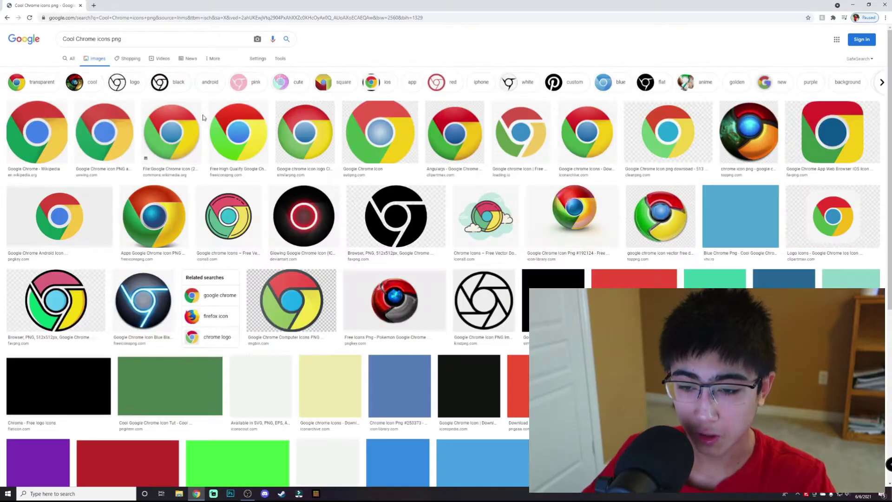
{"action": "scroll", "coordinate": [154, 121], "scroll_direction": "down", "scroll_amount": 3}
{"action": "scroll", "coordinate": [155, 121], "scroll_direction": "down", "scroll_amount": 2}
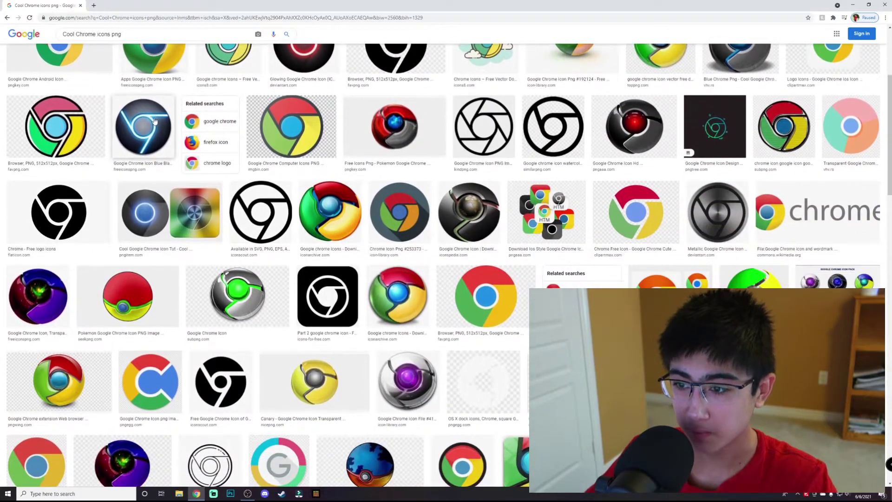
- Save the dark metallic Chrome icon as a PNG in Downloads
{"action": "left_click", "coordinate": [480, 213]}
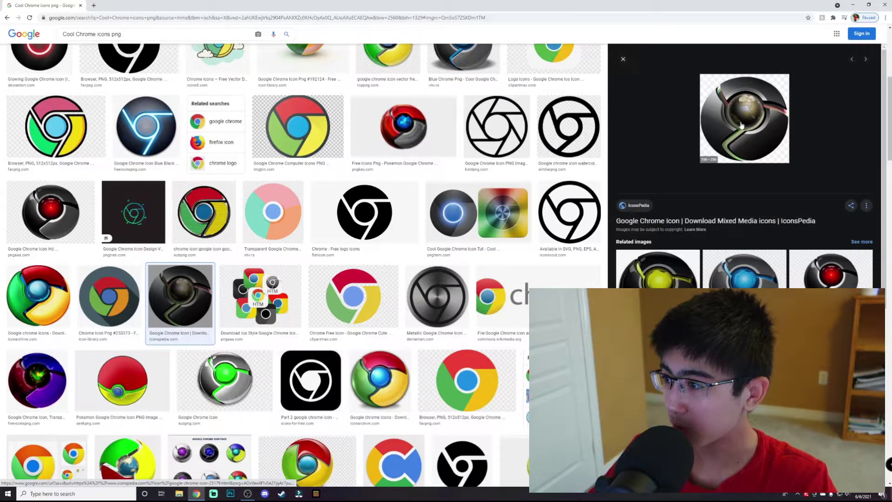
{"action": "right_click", "coordinate": [741, 126]}
{"action": "left_click", "coordinate": [762, 199]}
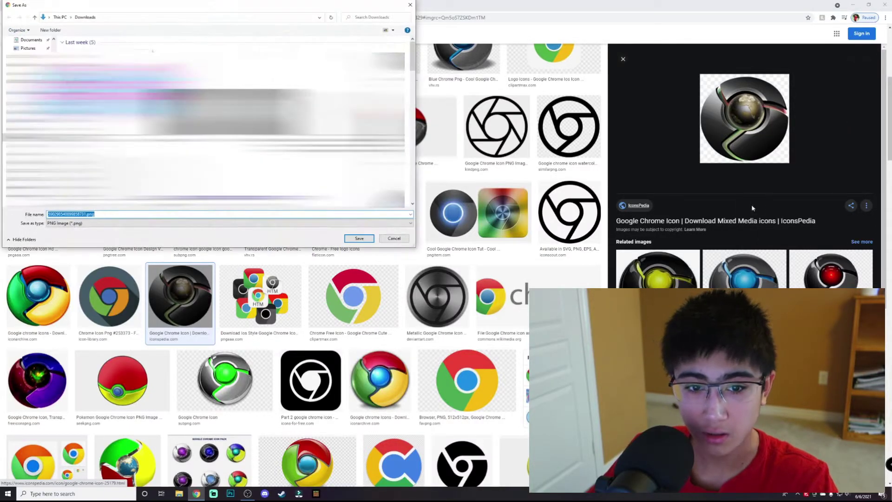
{"action": "left_click", "coordinate": [359, 239]}
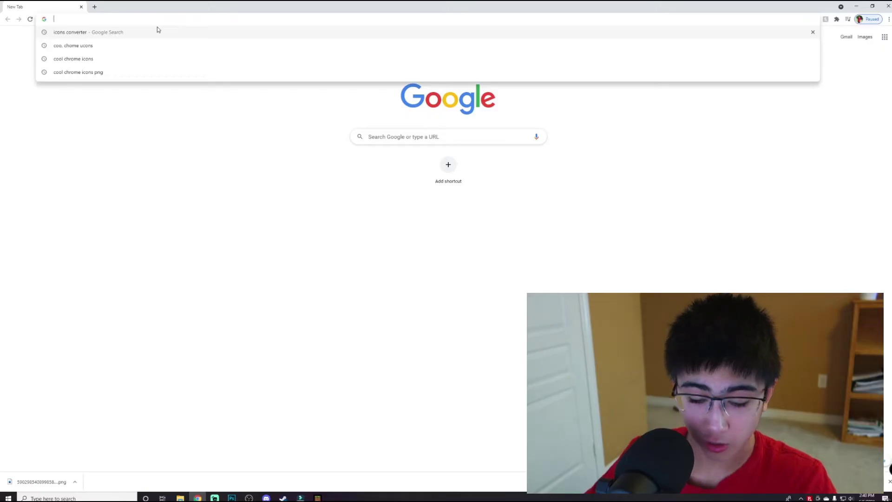
- Go to icoconvert.com and choose the downloaded dark Chrome icon PNG for upload
{"action": "type", "text": "icoc"}
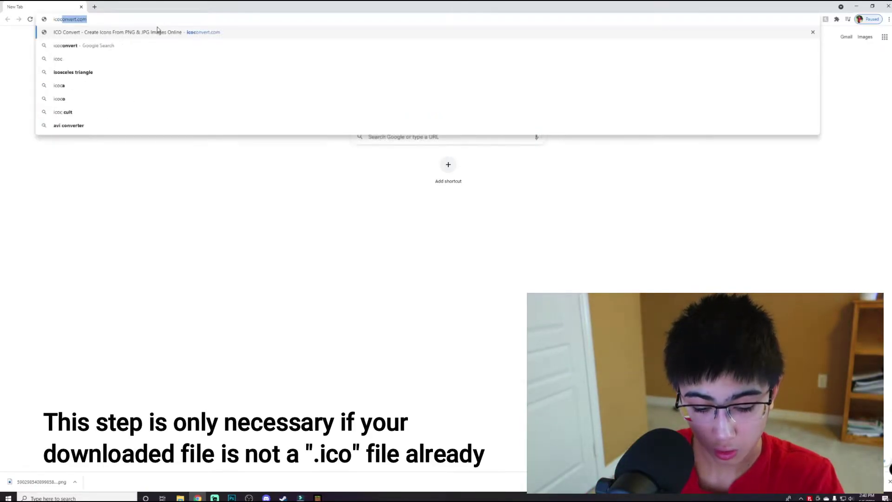
{"action": "type", "text": "onvert."}
{"action": "key", "text": "Return"}
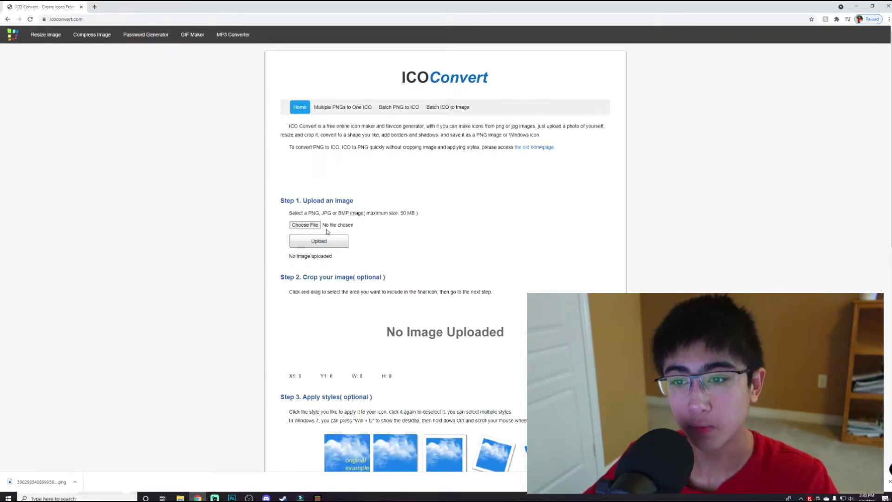
{"action": "left_click", "coordinate": [305, 226]}
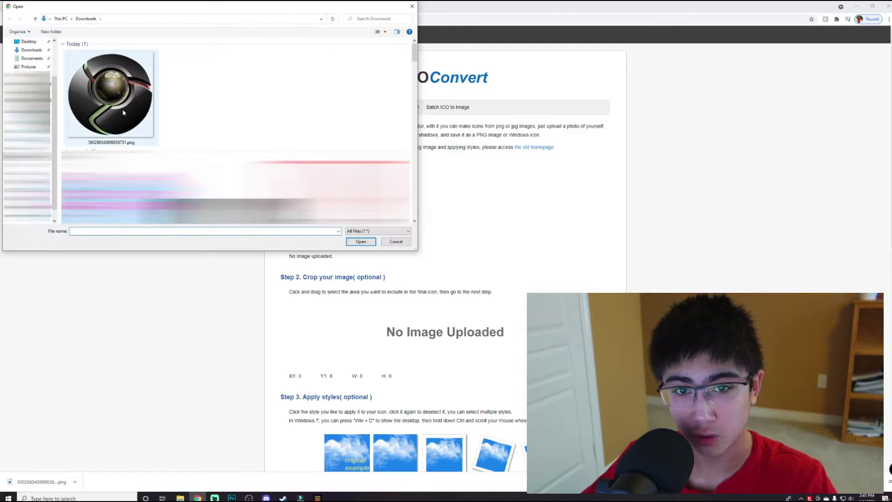
{"action": "double_click", "coordinate": [112, 98]}
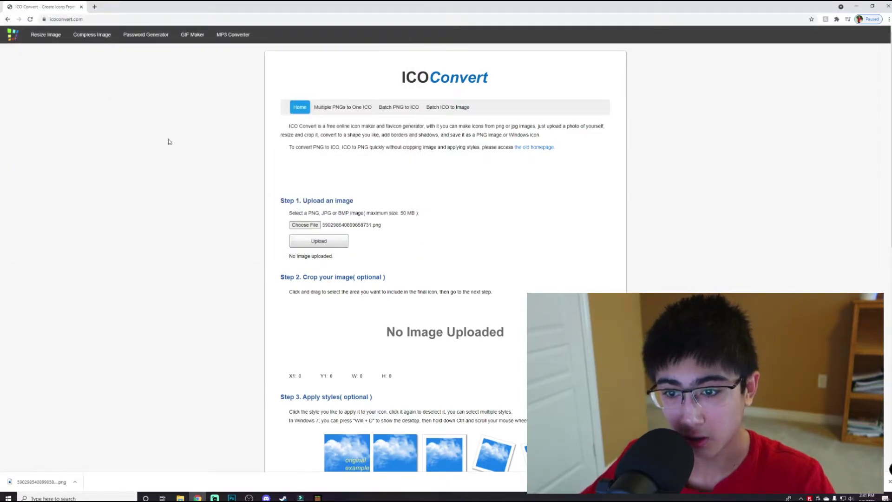
{"action": "scroll", "coordinate": [297, 199], "scroll_direction": "down", "scroll_amount": 1}
- Upload the PNG, convert it to a custom 256 x 256 ICO and download it
{"action": "left_click", "coordinate": [318, 206]}
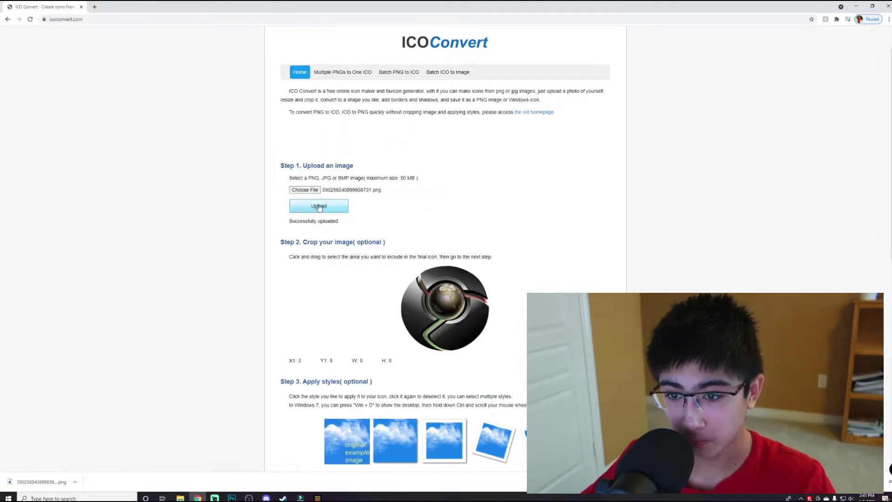
{"action": "scroll", "coordinate": [319, 205], "scroll_direction": "down", "scroll_amount": 2}
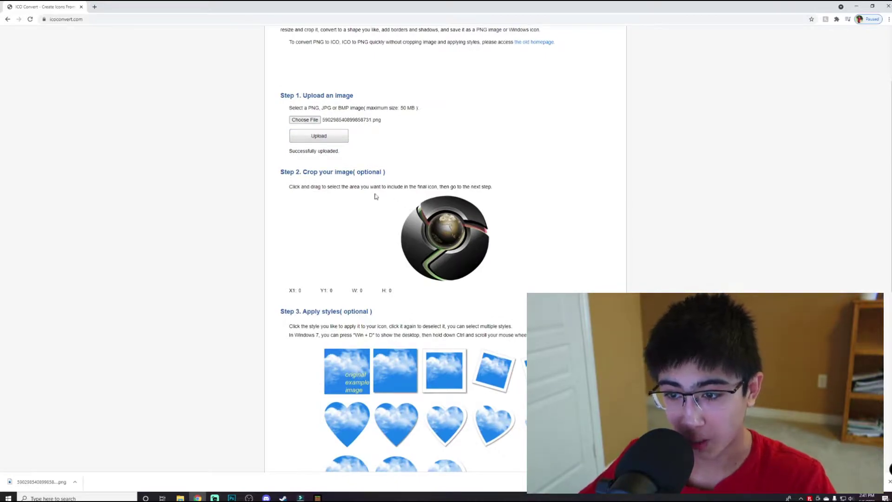
{"action": "scroll", "coordinate": [397, 205], "scroll_direction": "down", "scroll_amount": 5}
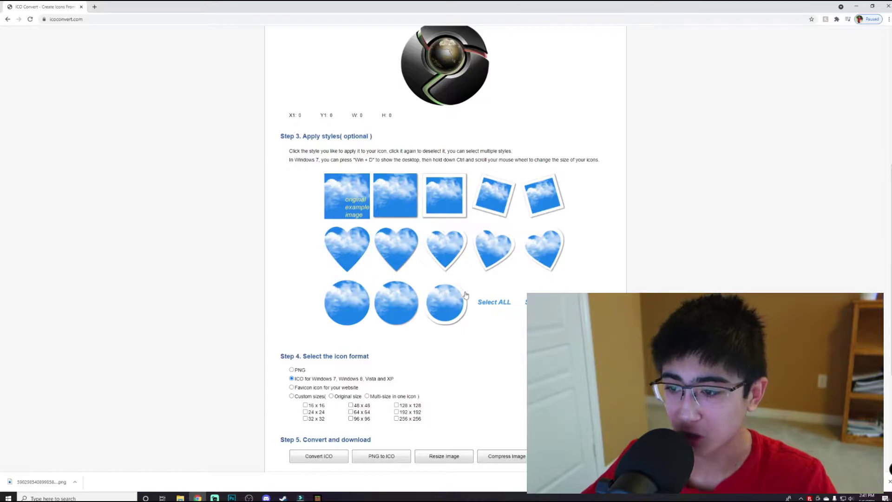
{"action": "scroll", "coordinate": [420, 179], "scroll_direction": "down", "scroll_amount": 3}
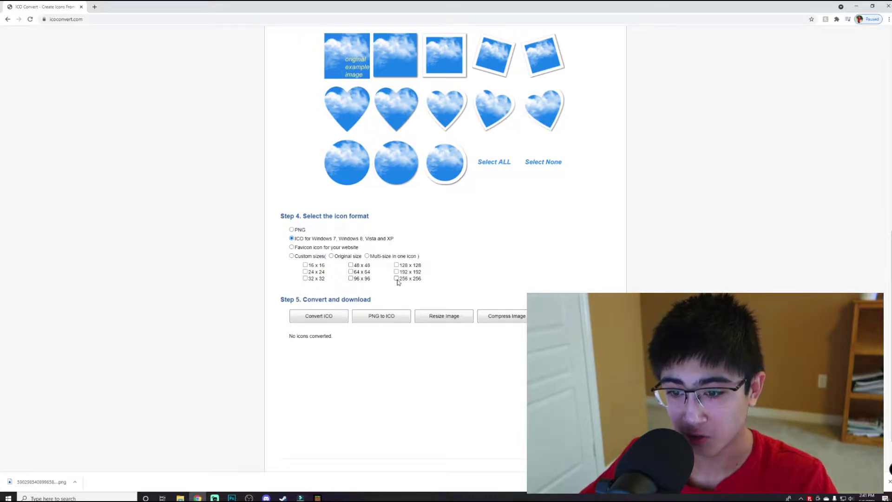
{"action": "scroll", "coordinate": [398, 285], "scroll_direction": "down", "scroll_amount": 1}
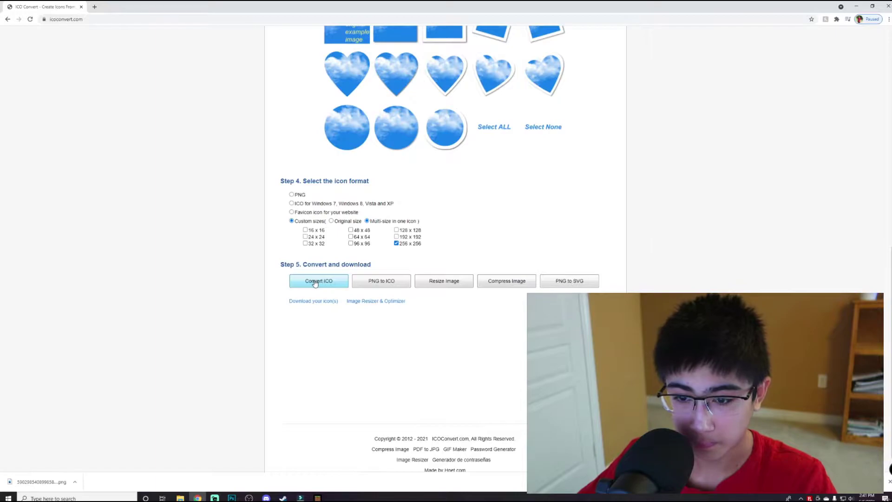
{"action": "left_click", "coordinate": [314, 303]}
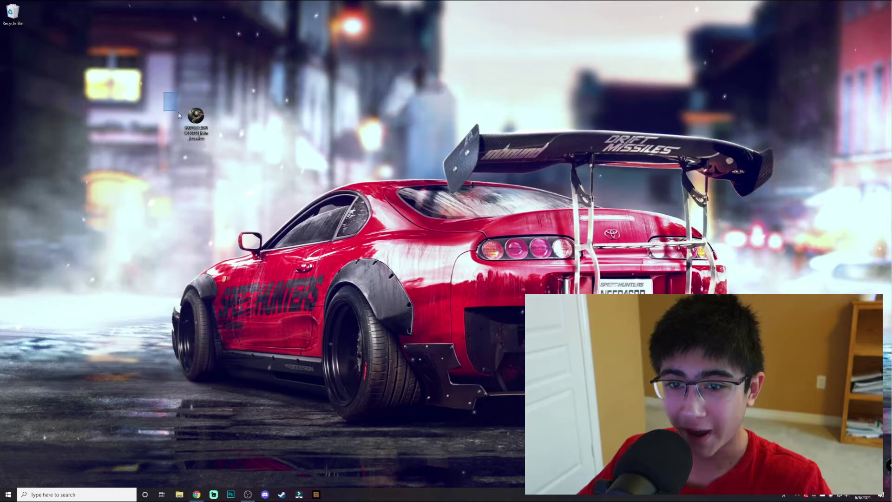
- Start a new shortcut from the desktop's New > Shortcut menu
{"action": "left_click_drag", "start_coordinate": [178, 115], "coordinate": [280, 201]}
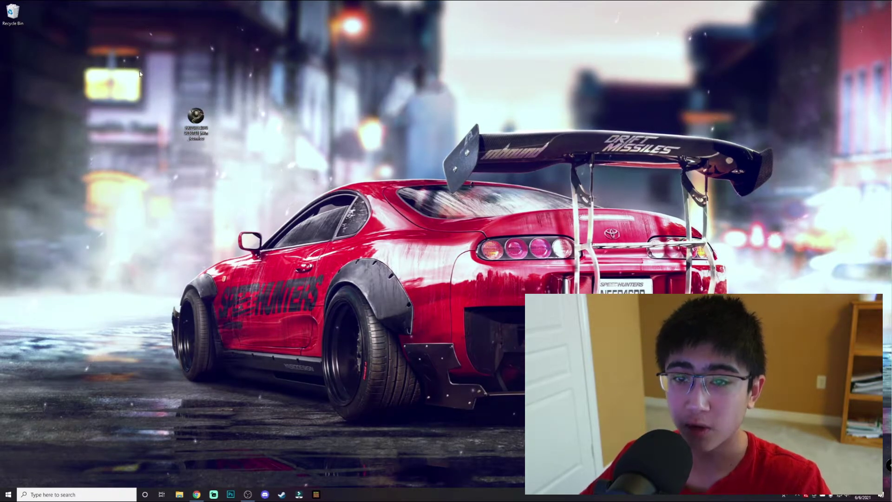
{"action": "right_click", "coordinate": [300, 156]}
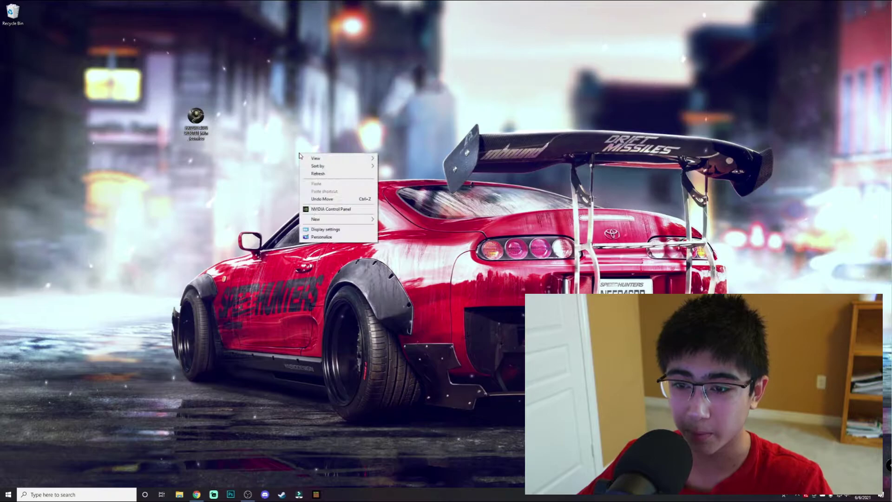
{"action": "mouse_move", "coordinate": [319, 222]}
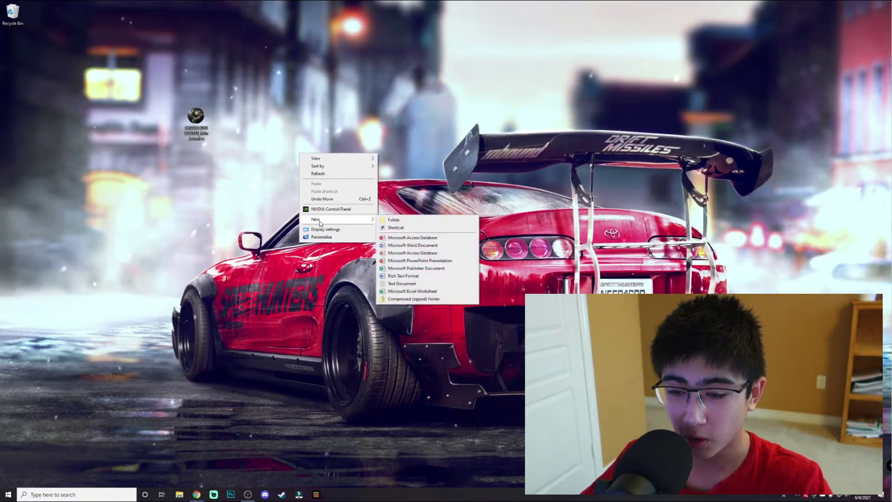
{"action": "left_click", "coordinate": [395, 227]}
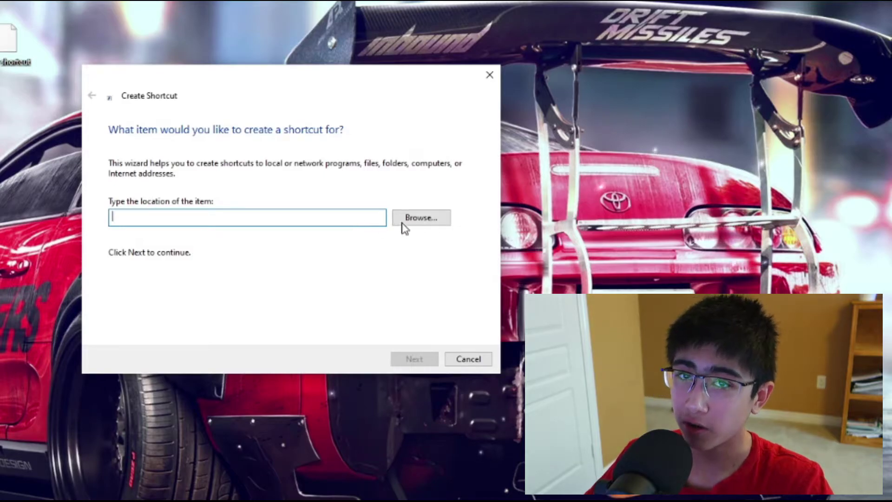
- Set the shortcut target to chrome.exe under C:\Program Files\Google\Chrome\Application
{"action": "left_click", "coordinate": [418, 218]}
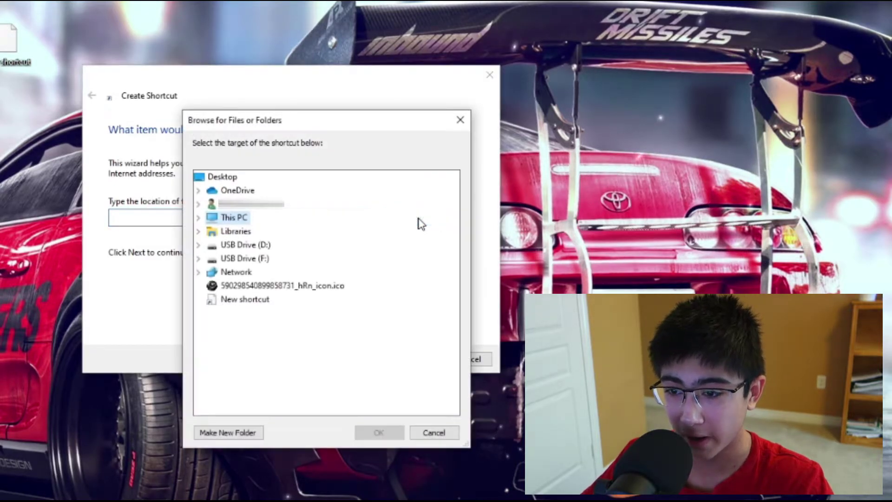
{"action": "left_click", "coordinate": [199, 218]}
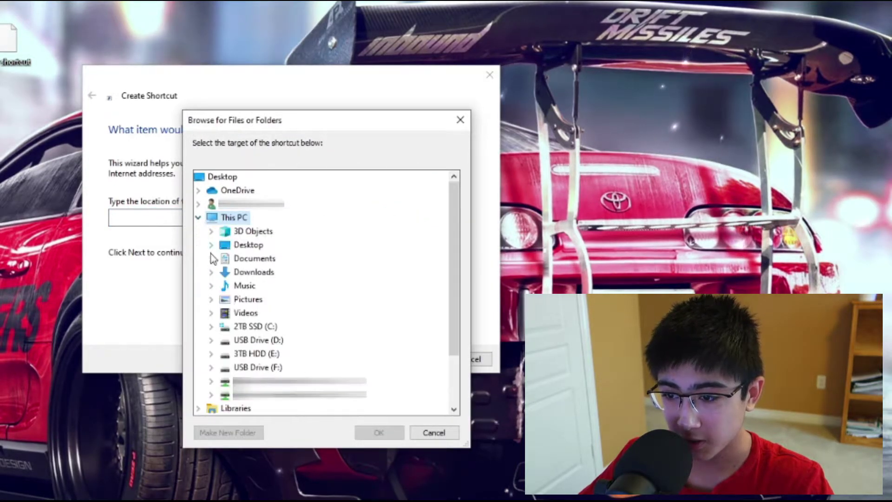
{"action": "left_click", "coordinate": [211, 326]}
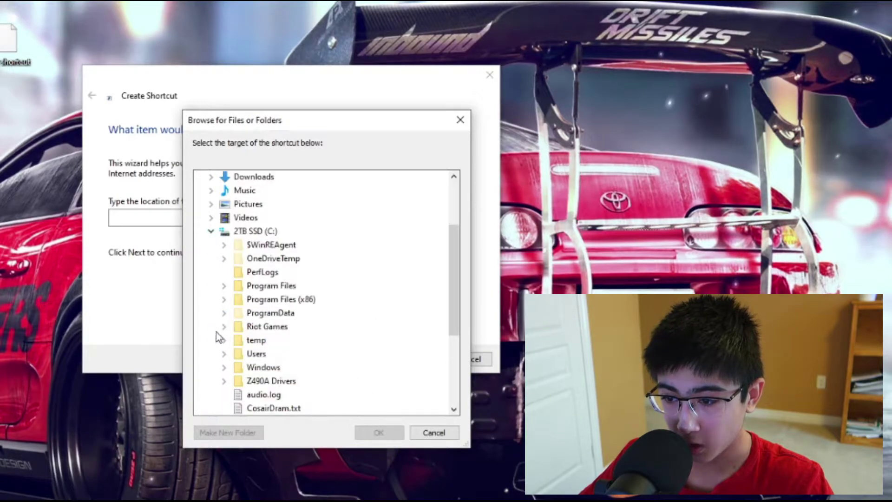
{"action": "left_click", "coordinate": [224, 286]}
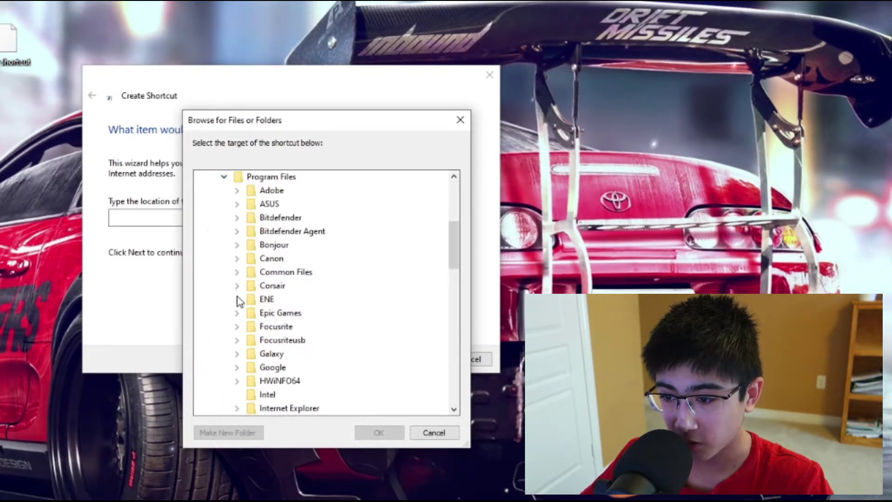
{"action": "left_click", "coordinate": [239, 368]}
{"action": "left_click", "coordinate": [309, 367]}
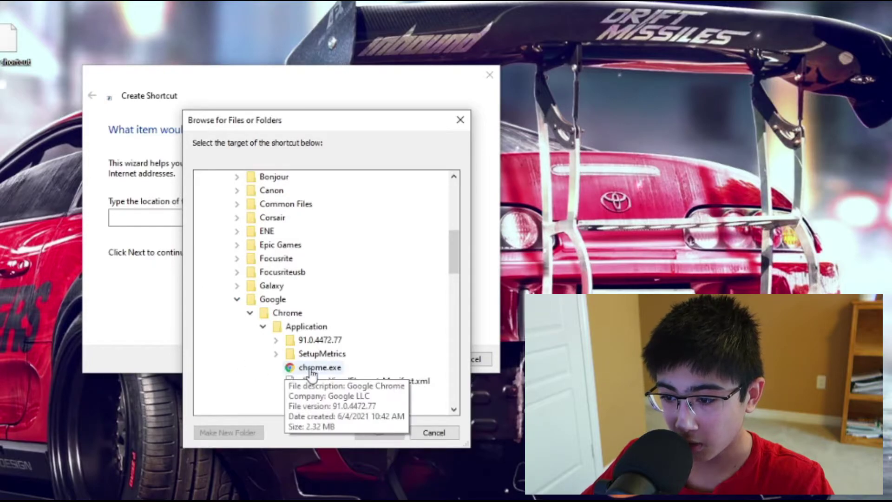
{"action": "left_click", "coordinate": [382, 432]}
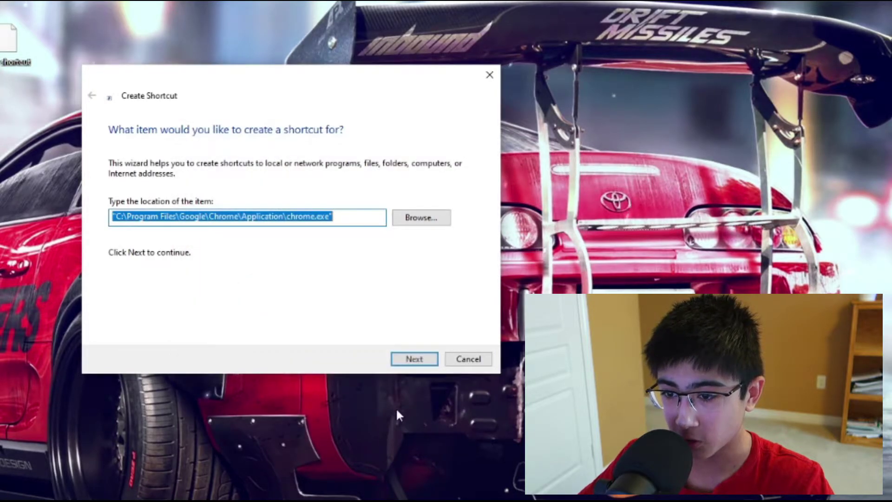
- Name the shortcut 'Chrome' and finish the wizard
{"action": "left_click", "coordinate": [411, 360]}
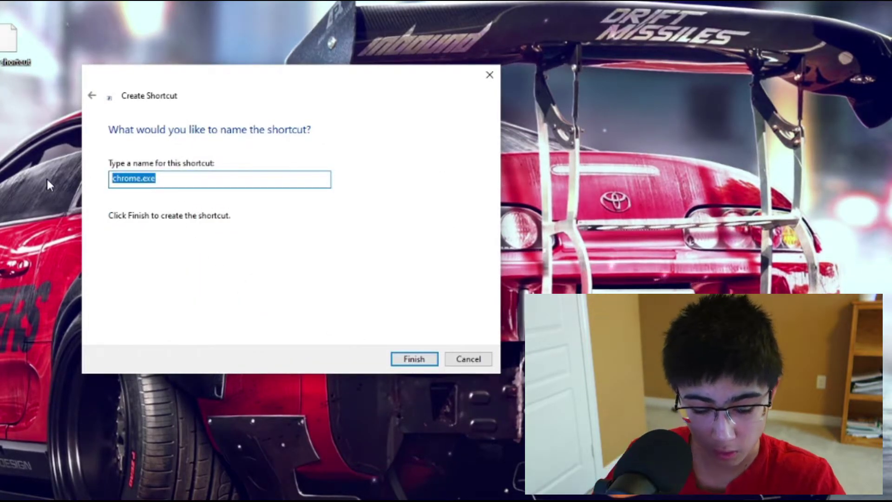
{"action": "type", "text": "Chrome"}
{"action": "left_click", "coordinate": [413, 358]}
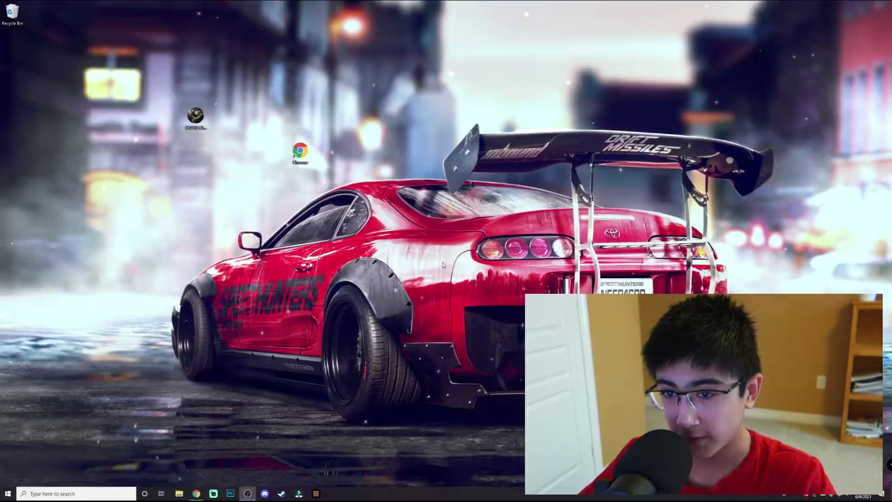
- Apply the dark .ico file from the Desktop as the Chrome shortcut's icon via Properties
{"action": "right_click", "coordinate": [301, 156]}
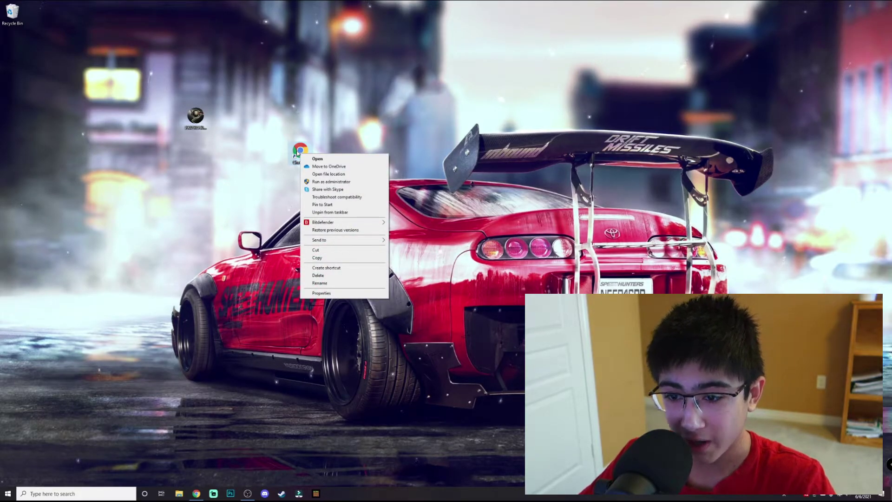
{"action": "left_click", "coordinate": [340, 293]}
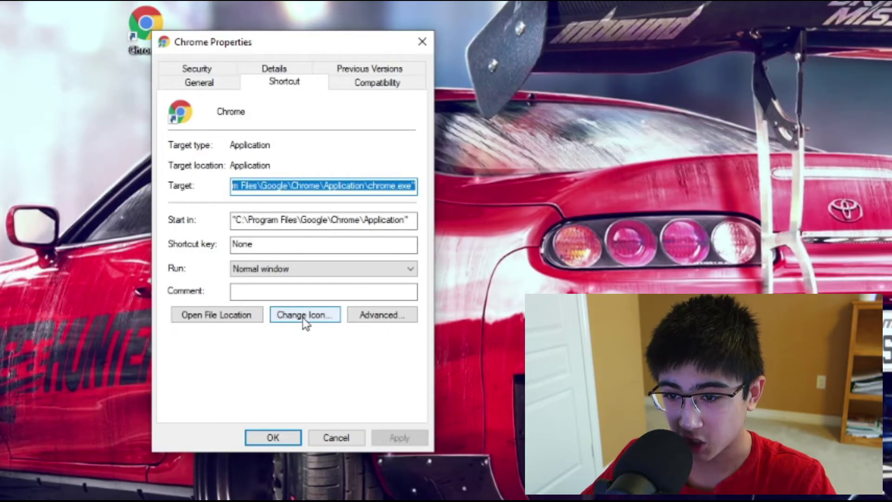
{"action": "left_click", "coordinate": [302, 316]}
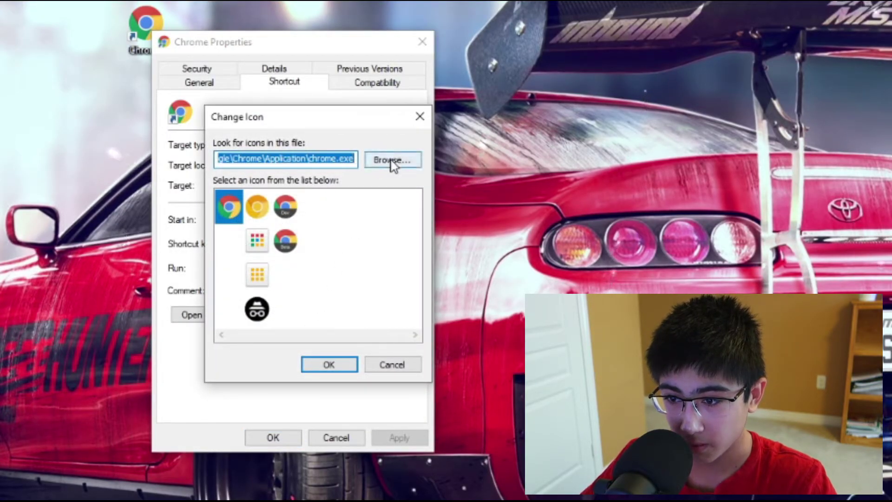
{"action": "left_click", "coordinate": [392, 160]}
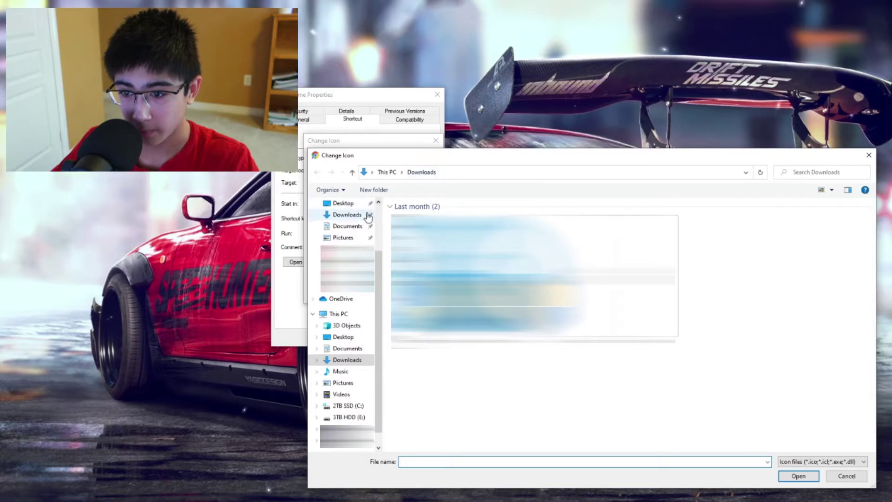
{"action": "left_click", "coordinate": [336, 203]}
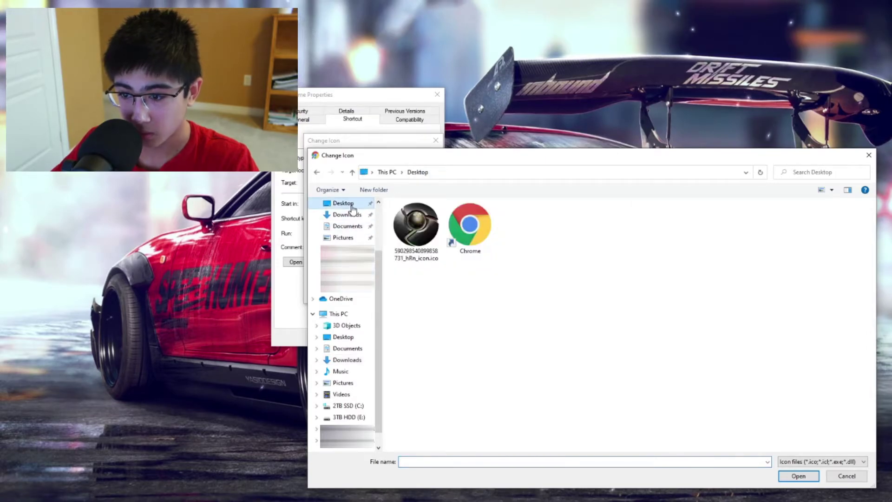
{"action": "left_click", "coordinate": [404, 235]}
{"action": "left_click", "coordinate": [797, 475]}
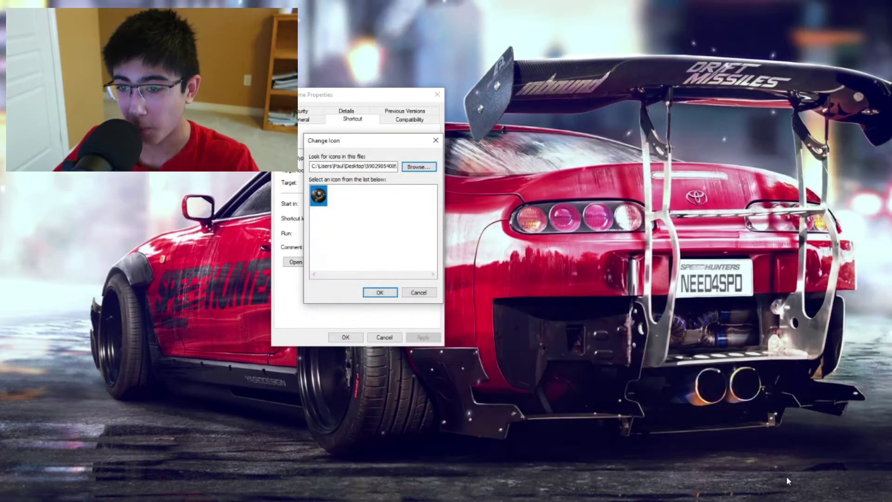
{"action": "left_click", "coordinate": [380, 292]}
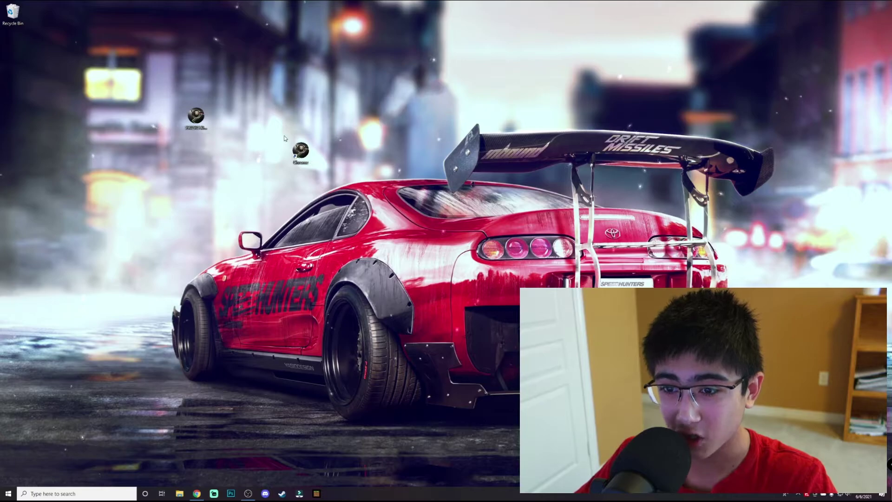
{"action": "double_click", "coordinate": [301, 151]}
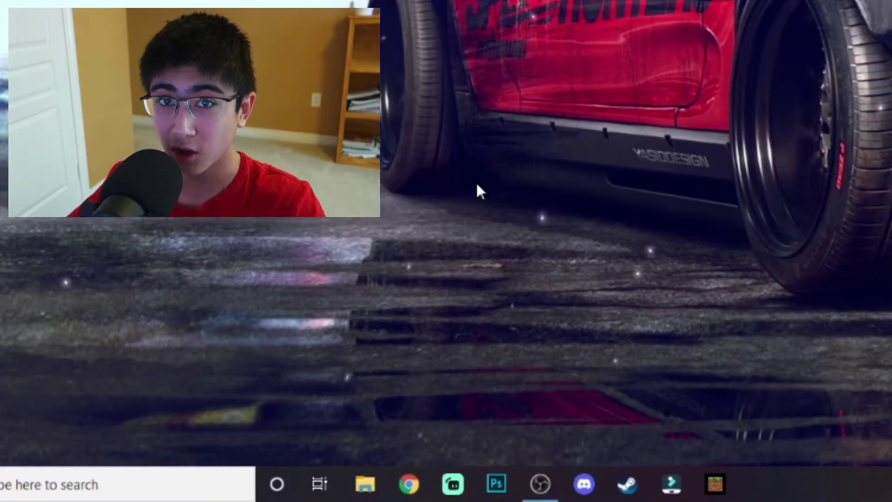
- Unpin the original Chrome, pin the dark-icon shortcut first on the taskbar, and launch it
{"action": "right_click", "coordinate": [415, 491]}
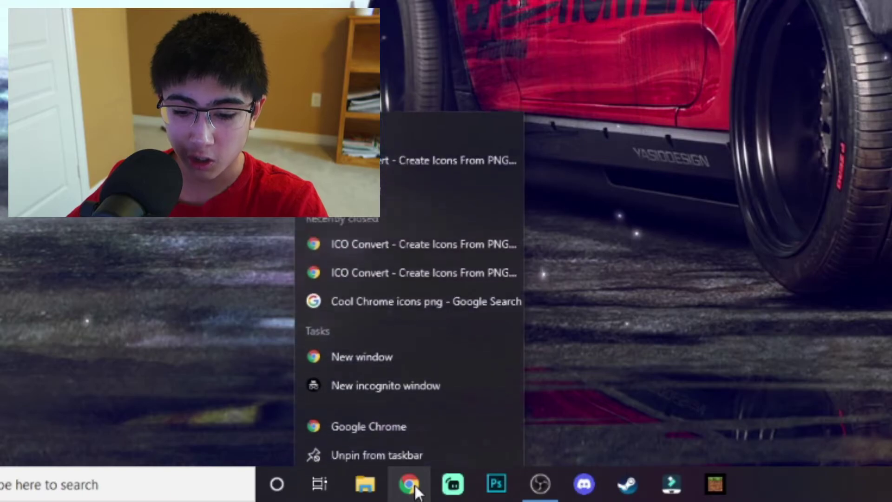
{"action": "left_click", "coordinate": [397, 448]}
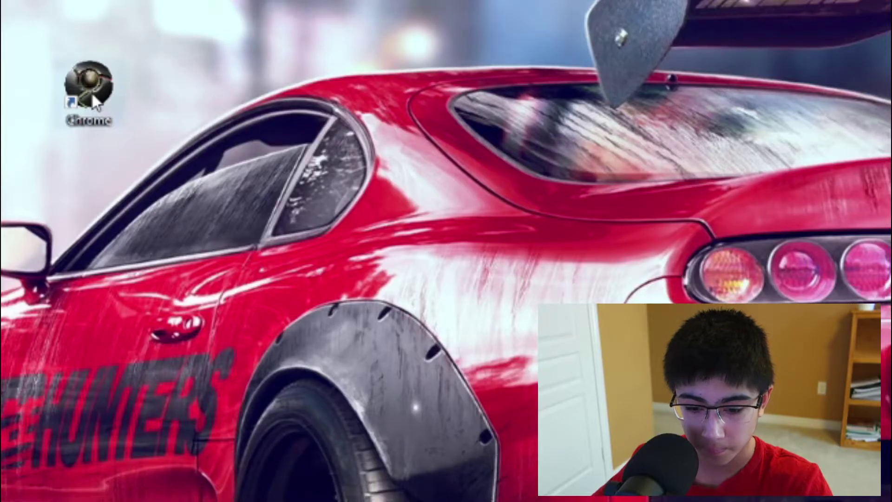
{"action": "right_click", "coordinate": [92, 94]}
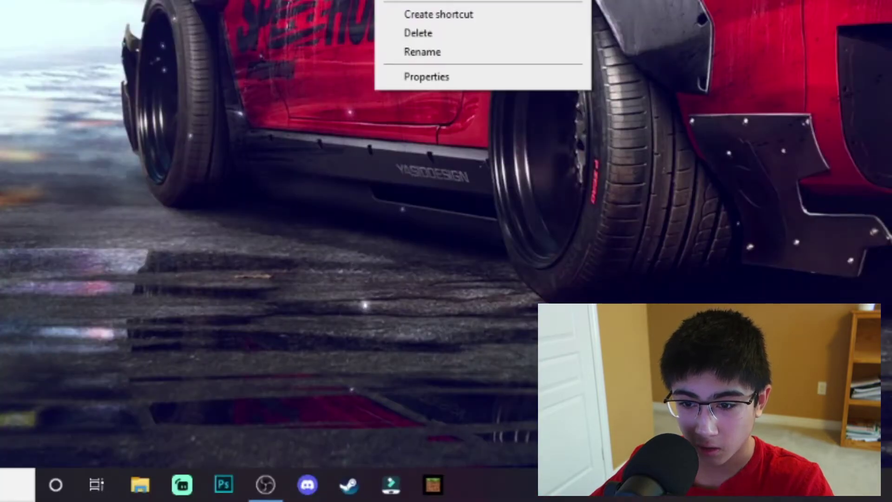
{"action": "left_click", "coordinate": [171, 260]}
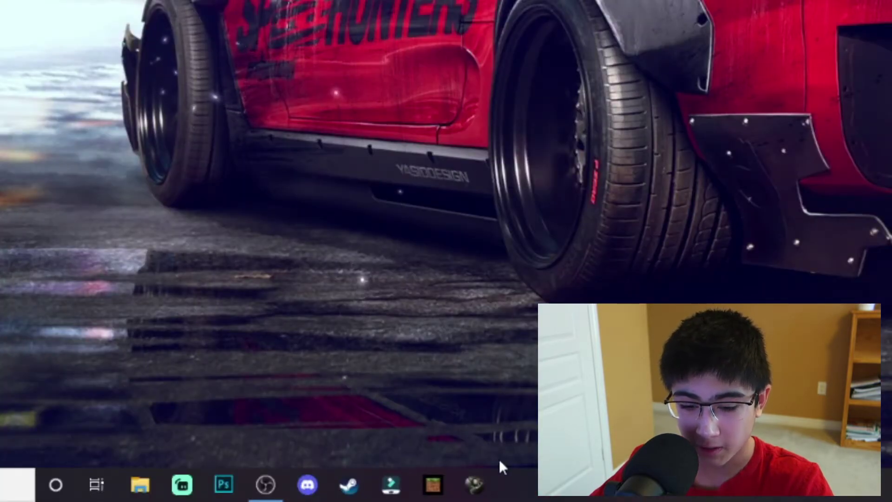
{"action": "left_click_drag", "start_coordinate": [475, 484], "coordinate": [132, 481]}
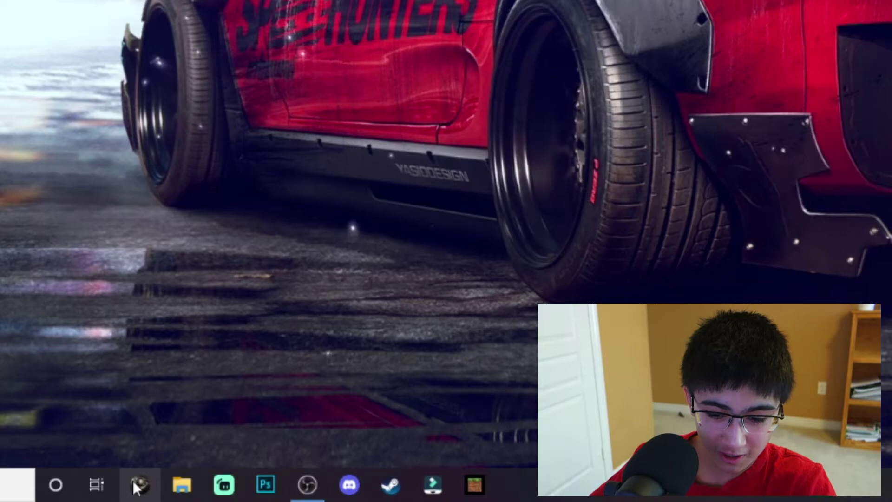
{"action": "left_click", "coordinate": [141, 486]}
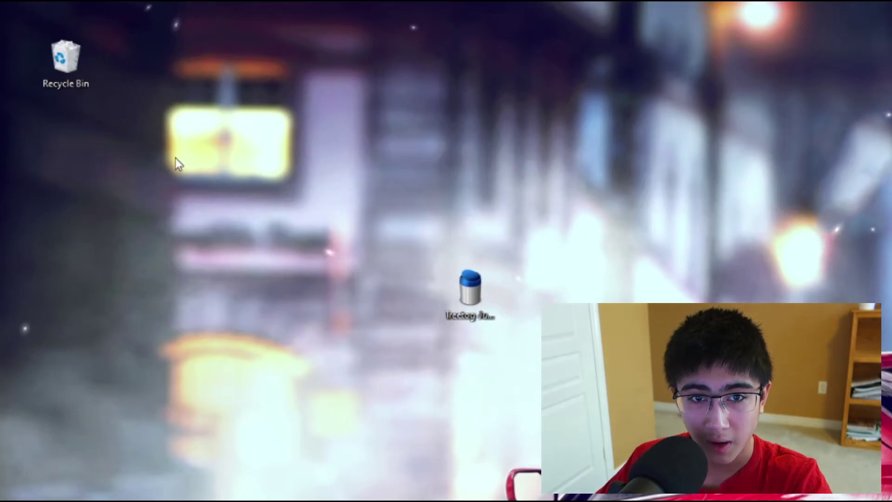
- Open Desktop Icon Settings through Personalize > Themes
{"action": "right_click", "coordinate": [287, 222]}
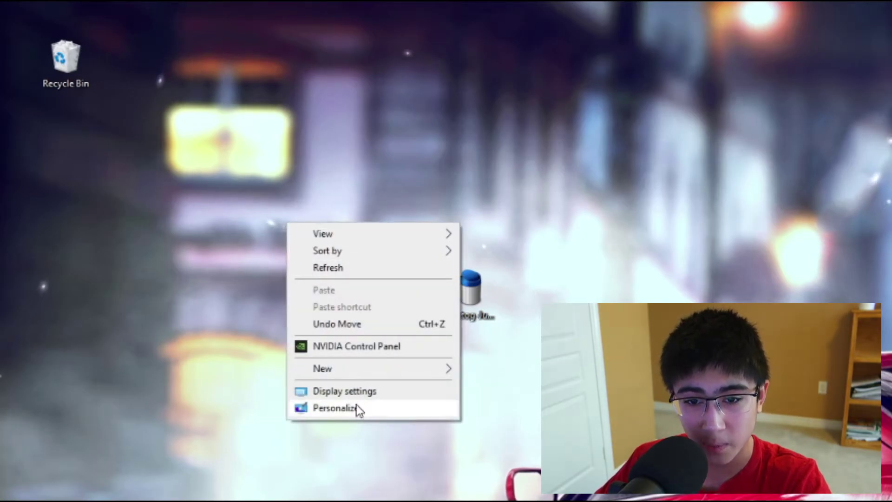
{"action": "left_click", "coordinate": [336, 408]}
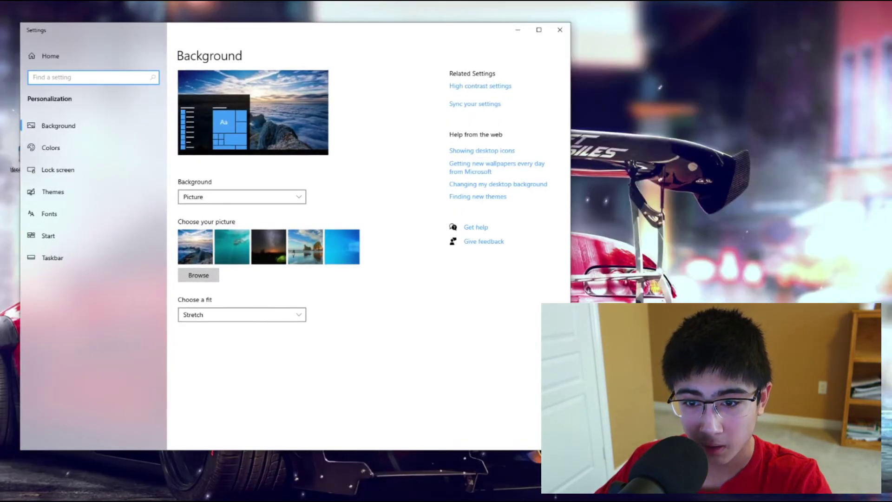
{"action": "left_click", "coordinate": [53, 192]}
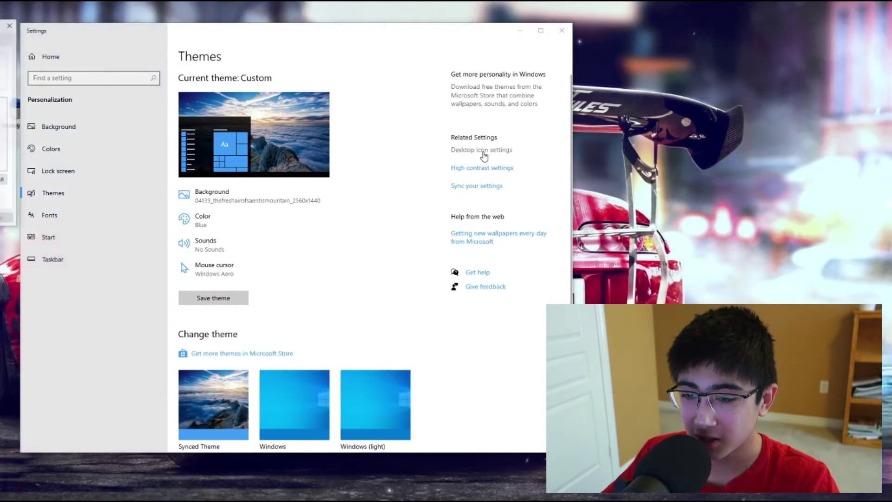
{"action": "left_click", "coordinate": [474, 151]}
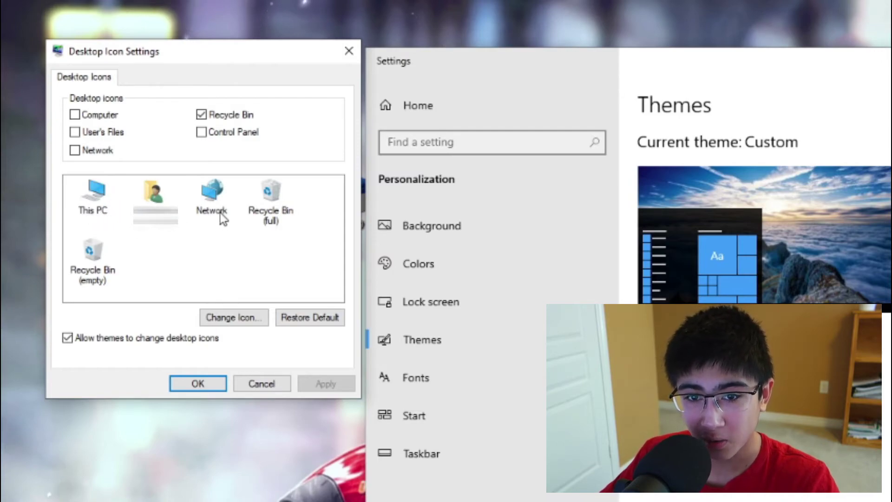
- Set the Recycle Bin (full) icon to Treetog-Junior-Trash-empty.ico from the Desktop and apply
{"action": "left_click", "coordinate": [248, 321]}
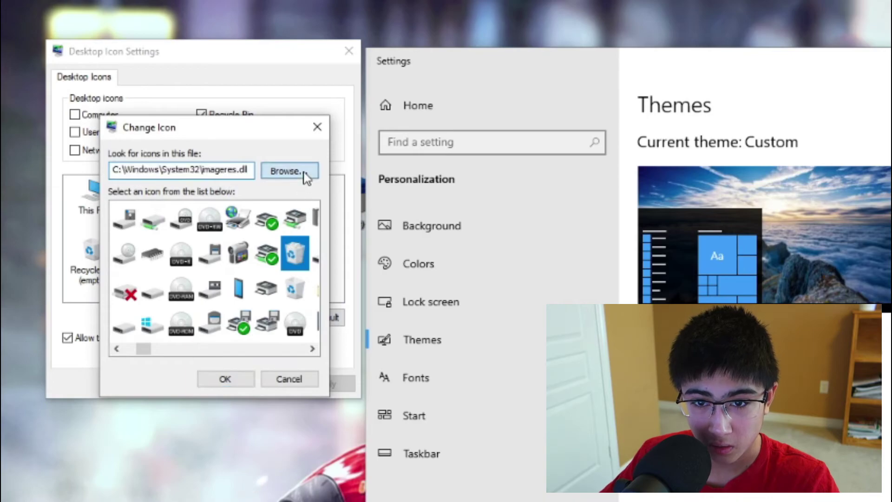
{"action": "left_click", "coordinate": [303, 174]}
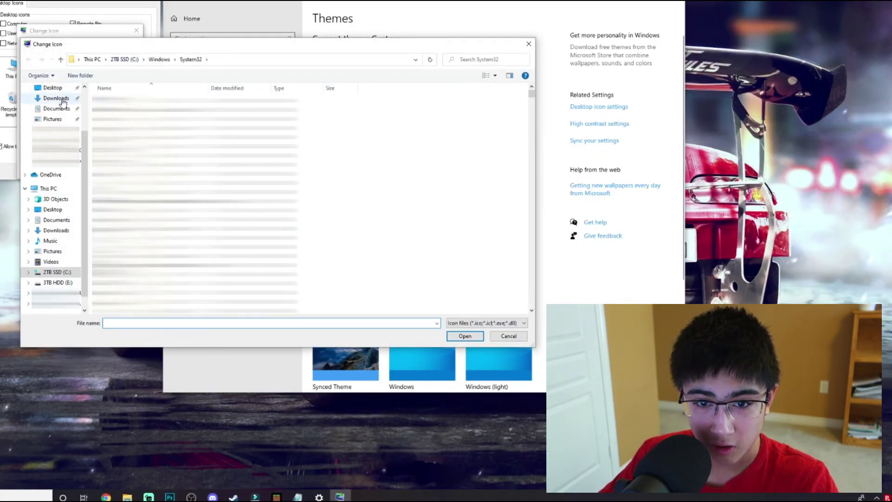
{"action": "left_click", "coordinate": [52, 87]}
{"action": "left_click", "coordinate": [139, 122]}
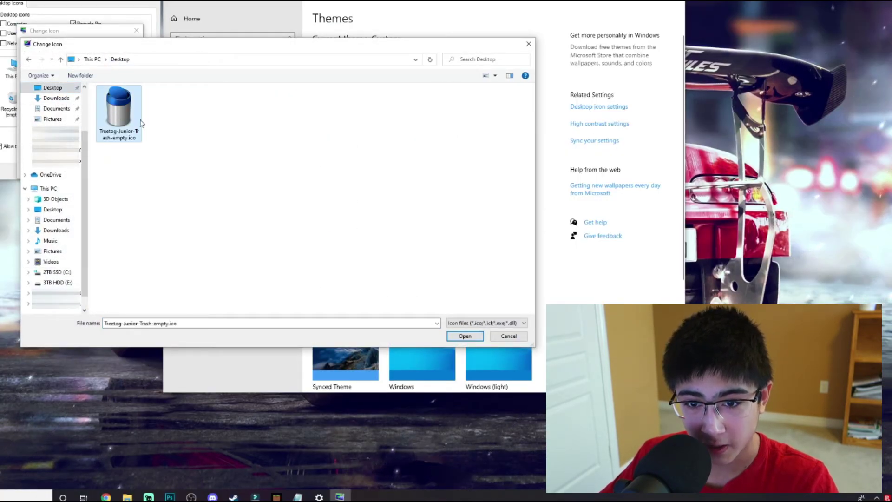
{"action": "left_click", "coordinate": [465, 335]}
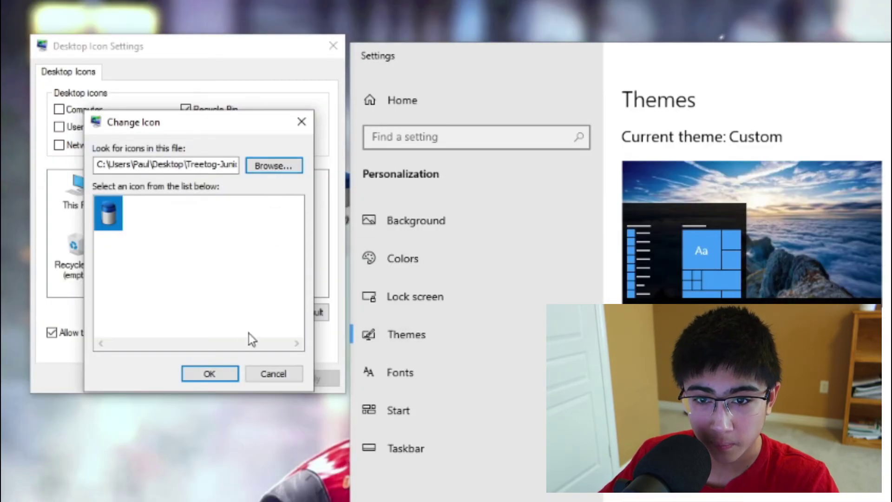
{"action": "left_click", "coordinate": [209, 373]}
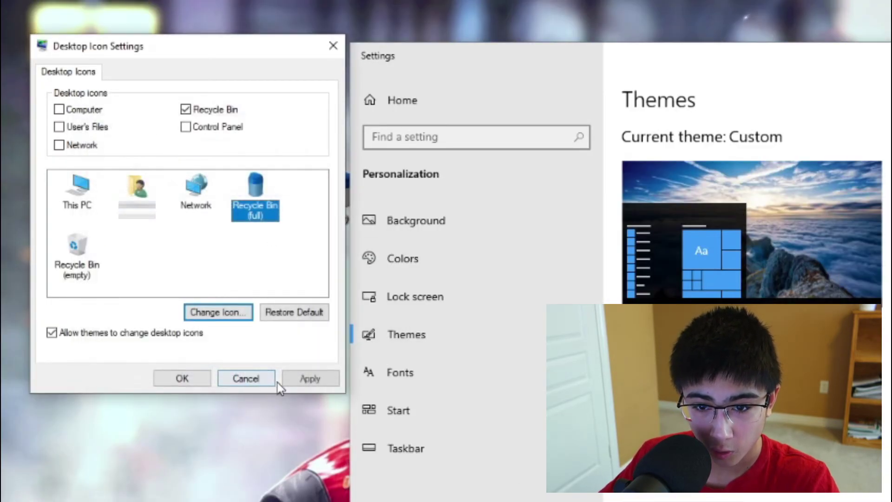
{"action": "left_click", "coordinate": [315, 384]}
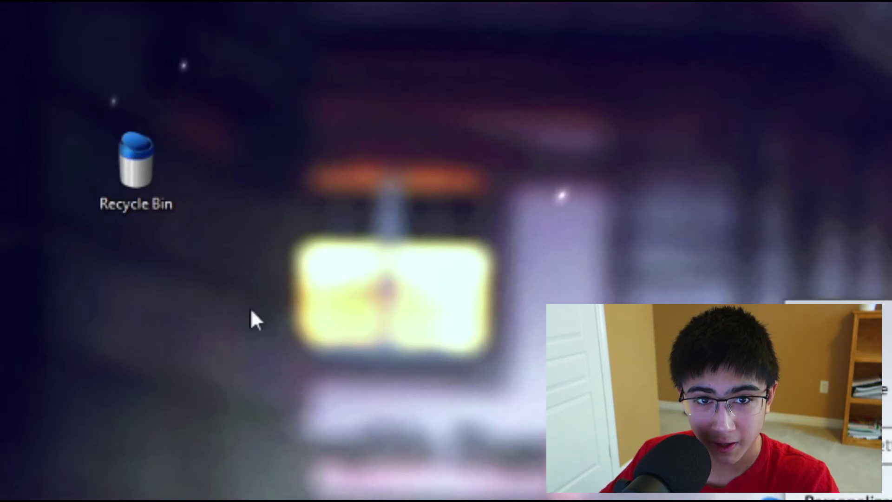
- Drag the blue Recycle Bin icon to the centre of the desktop and deselect it
{"action": "left_click_drag", "start_coordinate": [136, 175], "coordinate": [319, 286]}
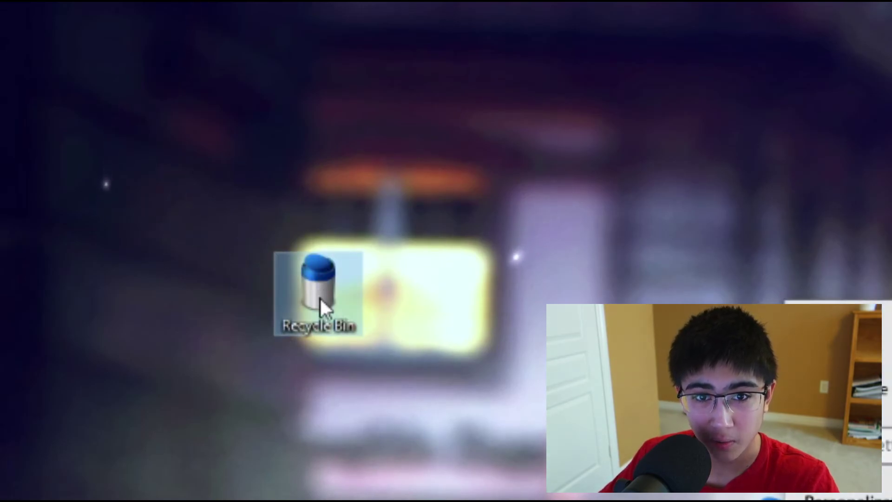
{"action": "left_click", "coordinate": [372, 301]}
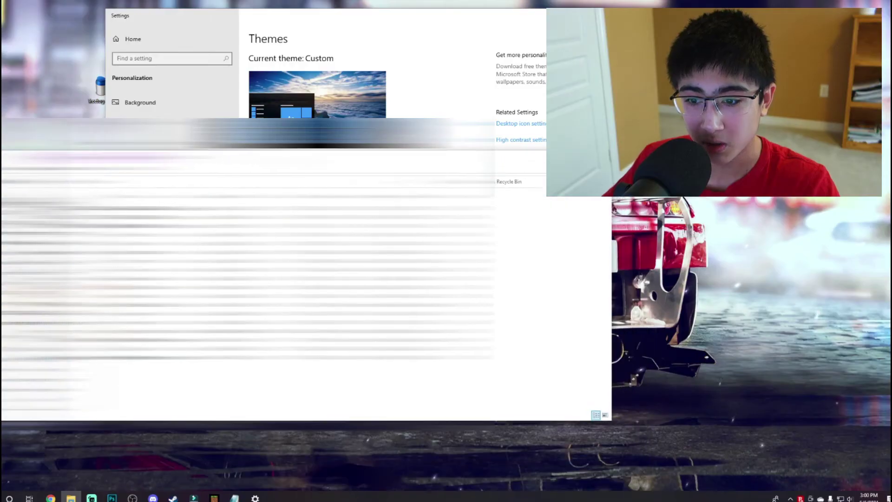